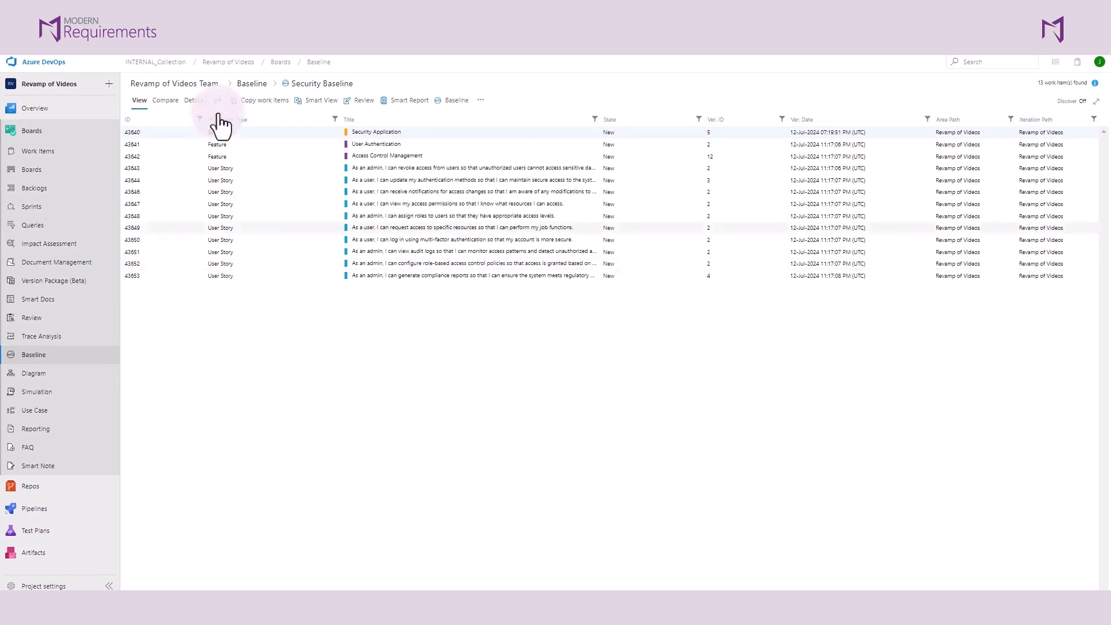
- Start copying work items from the Security Baseline, with Reuse Project as the target team project and all work items selected
click(260, 100)
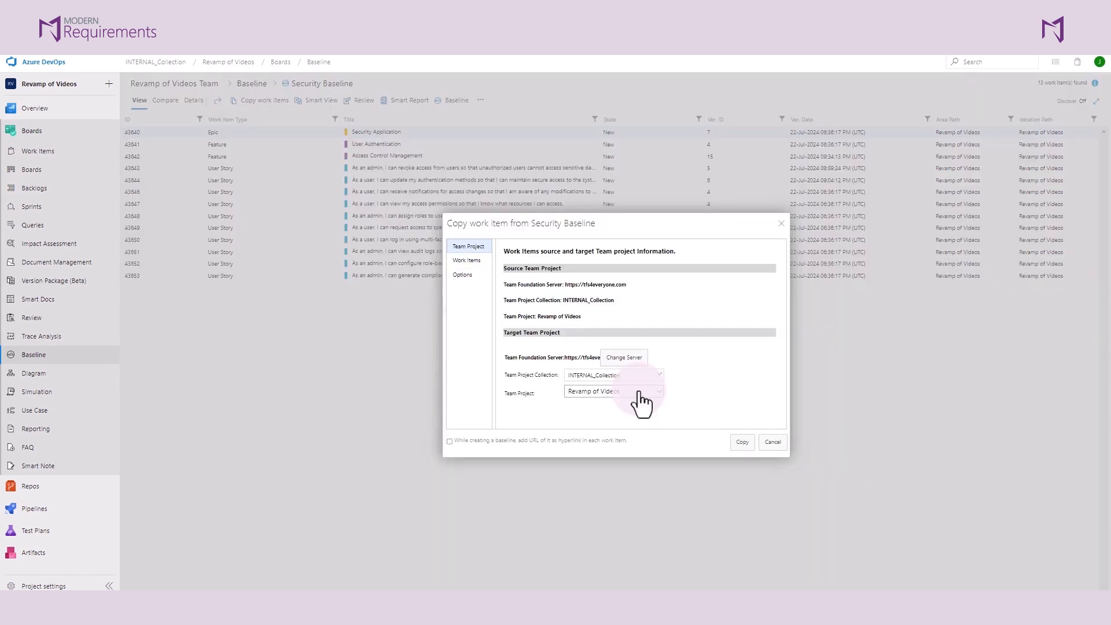
click(640, 399)
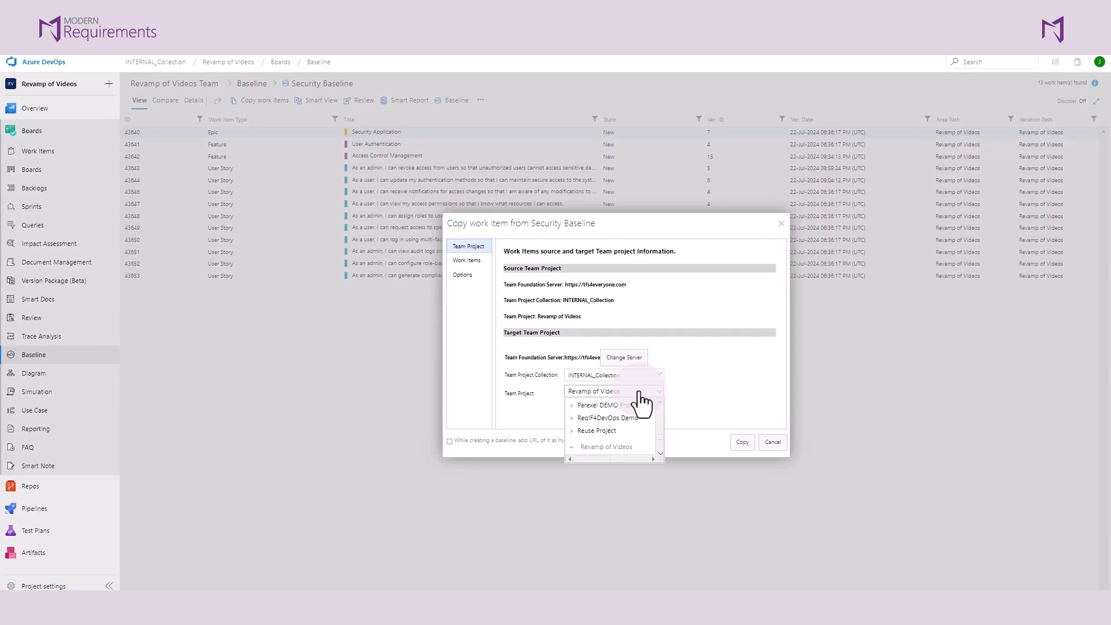
click(596, 431)
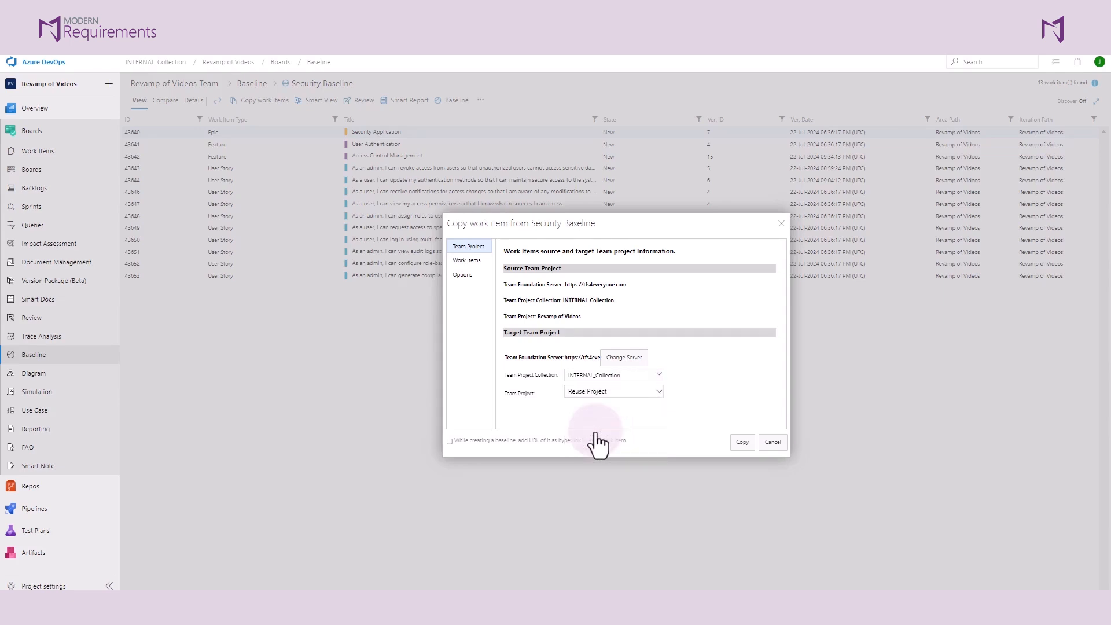
click(466, 261)
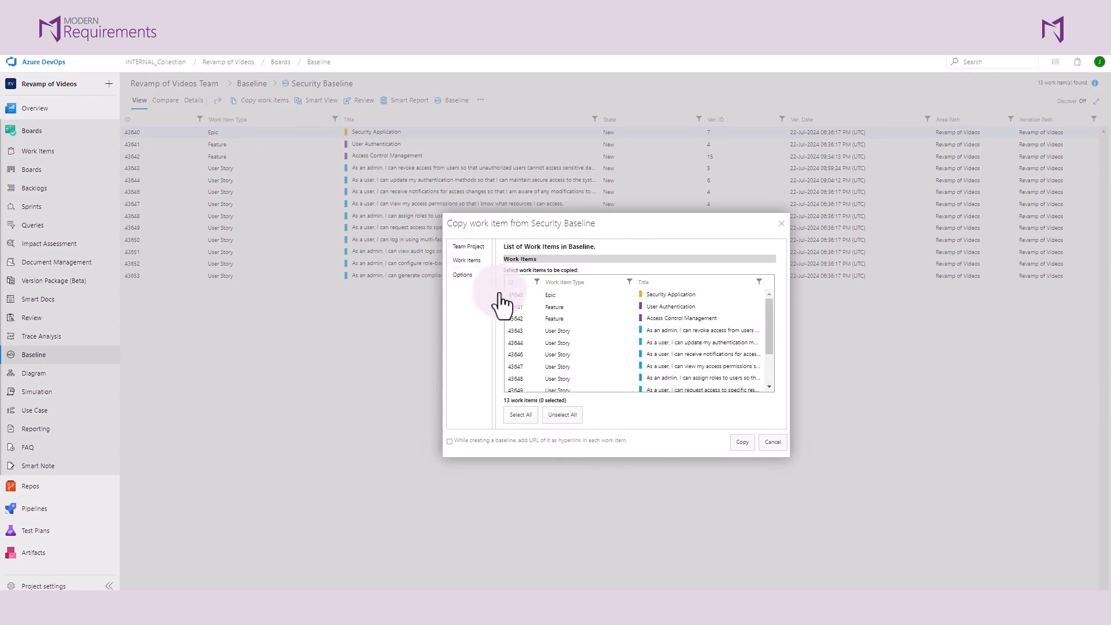
click(528, 416)
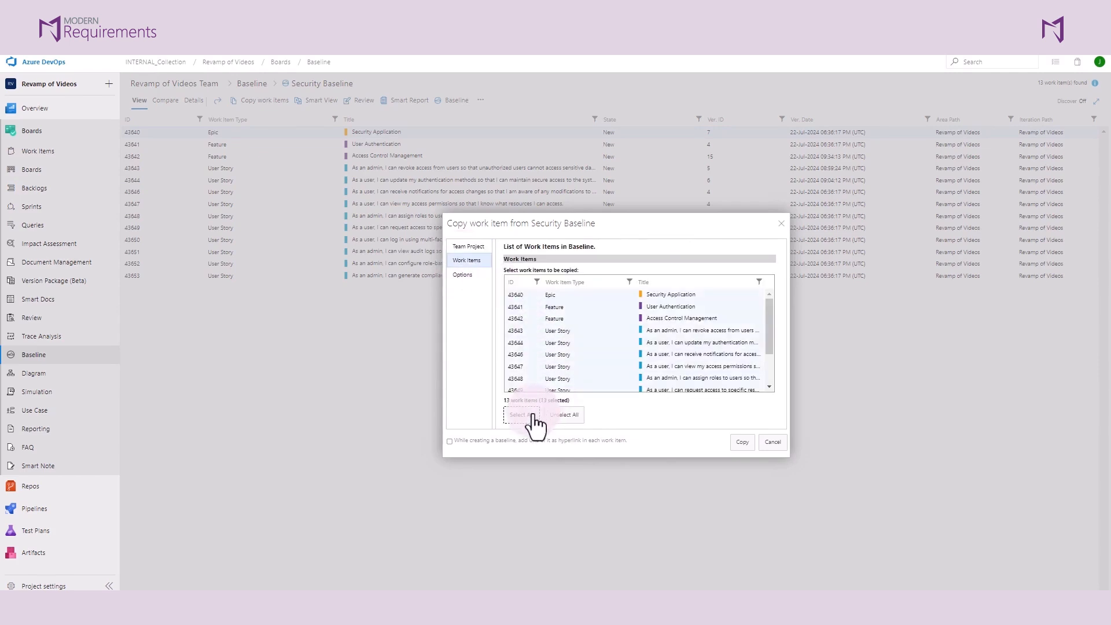
- Set the prefix in the copy options to "Xyz -" for the copied work items
click(468, 275)
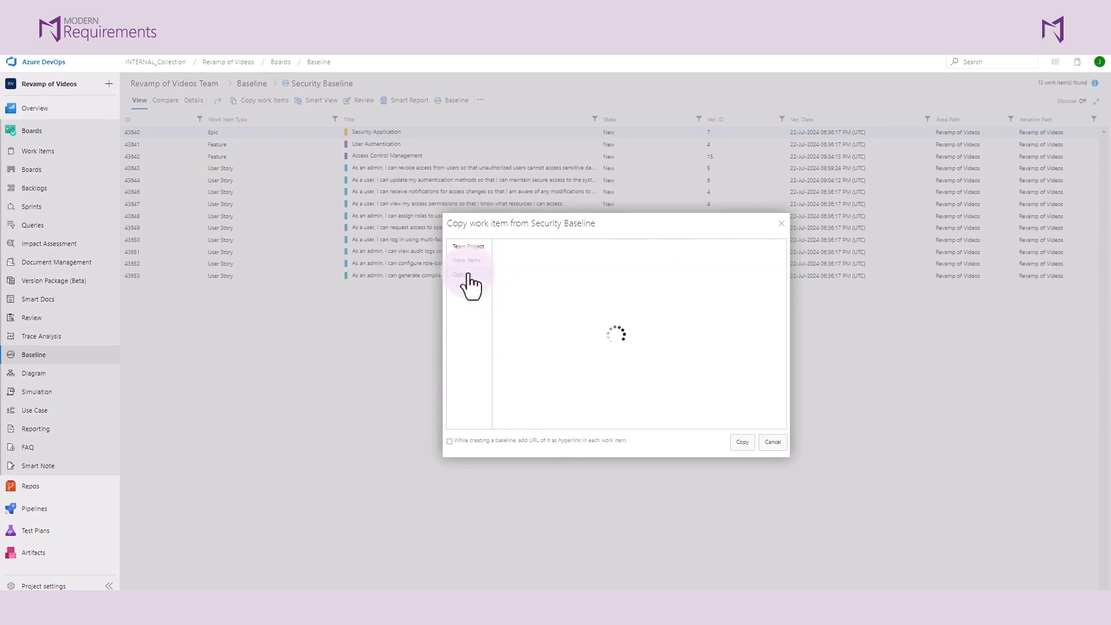
click(544, 283)
text(xyz)
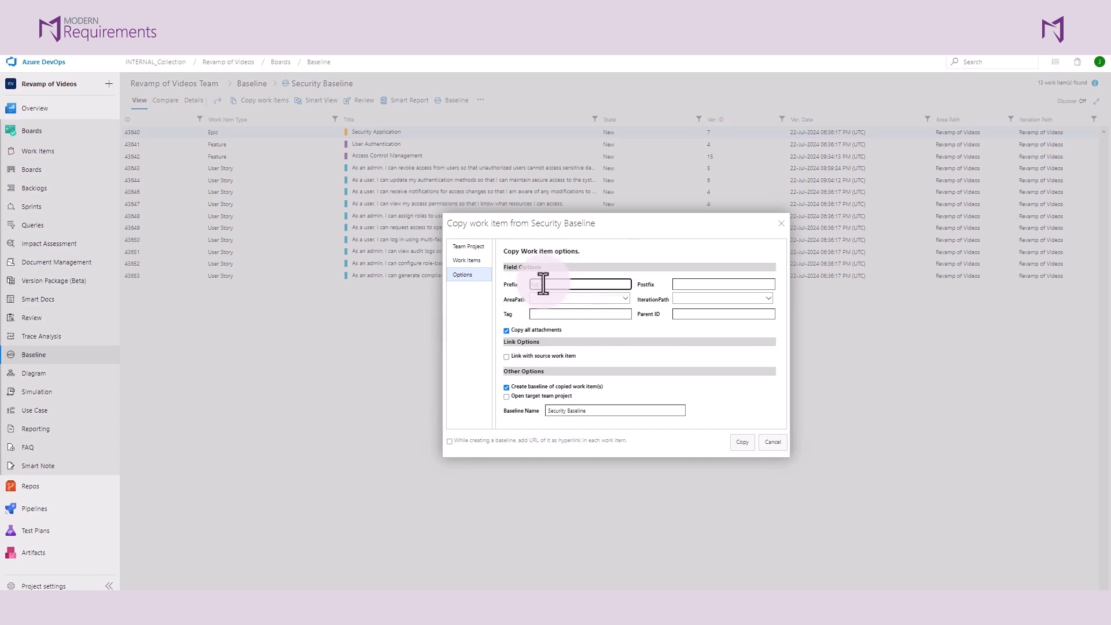
text( -)
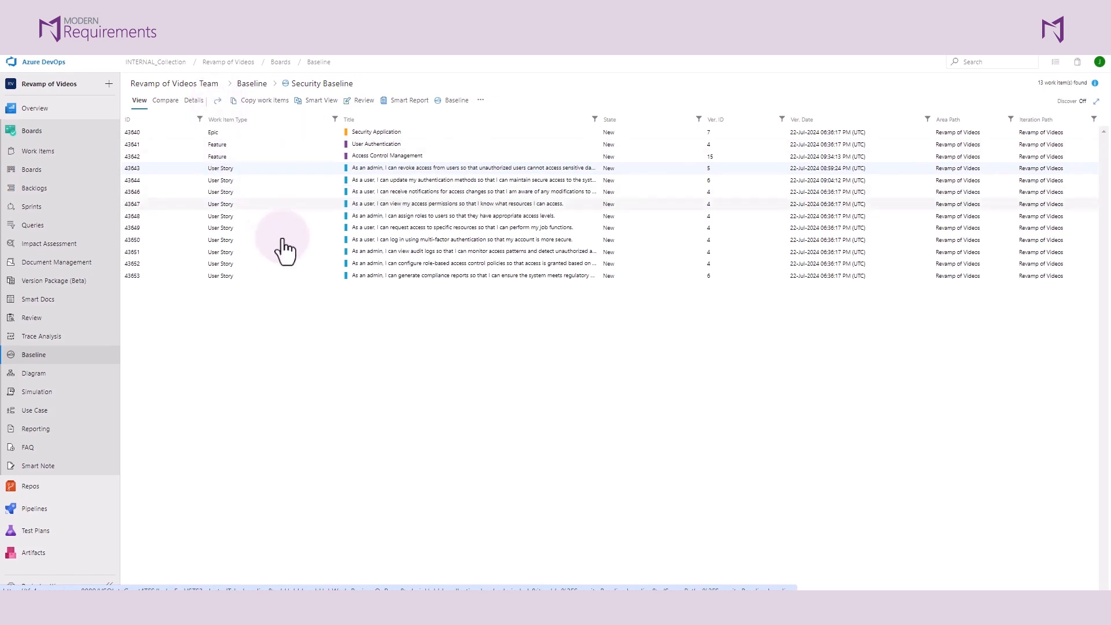
- Replace the description of the user story about revoking user access (43643) with "Description 2", save it and close it
double_click(349, 170)
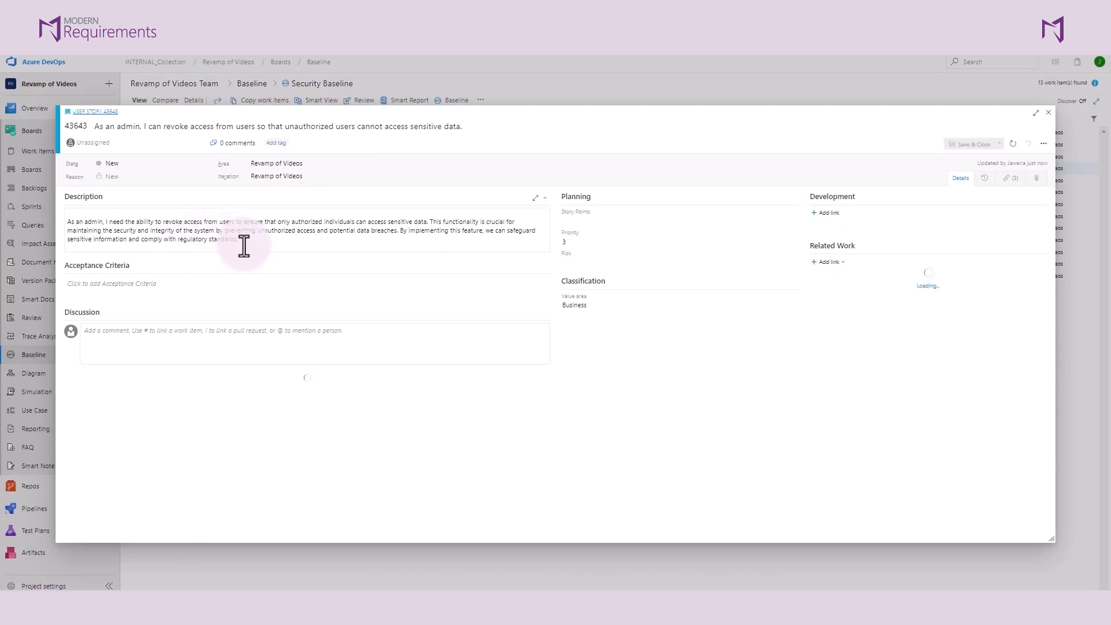
click(257, 247)
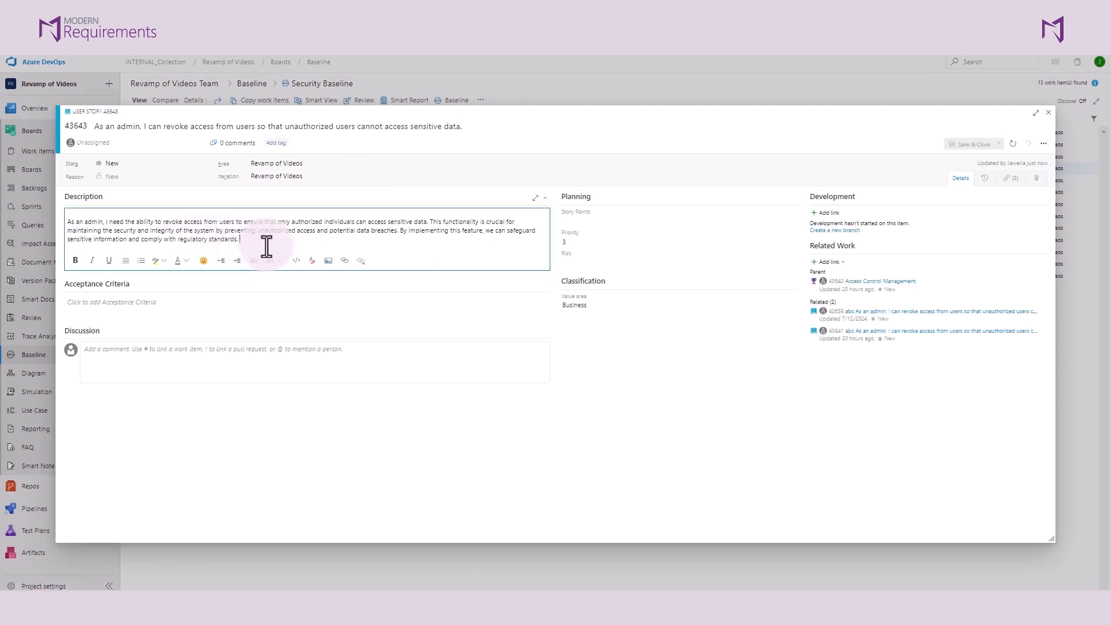
drag(266, 247, 64, 214)
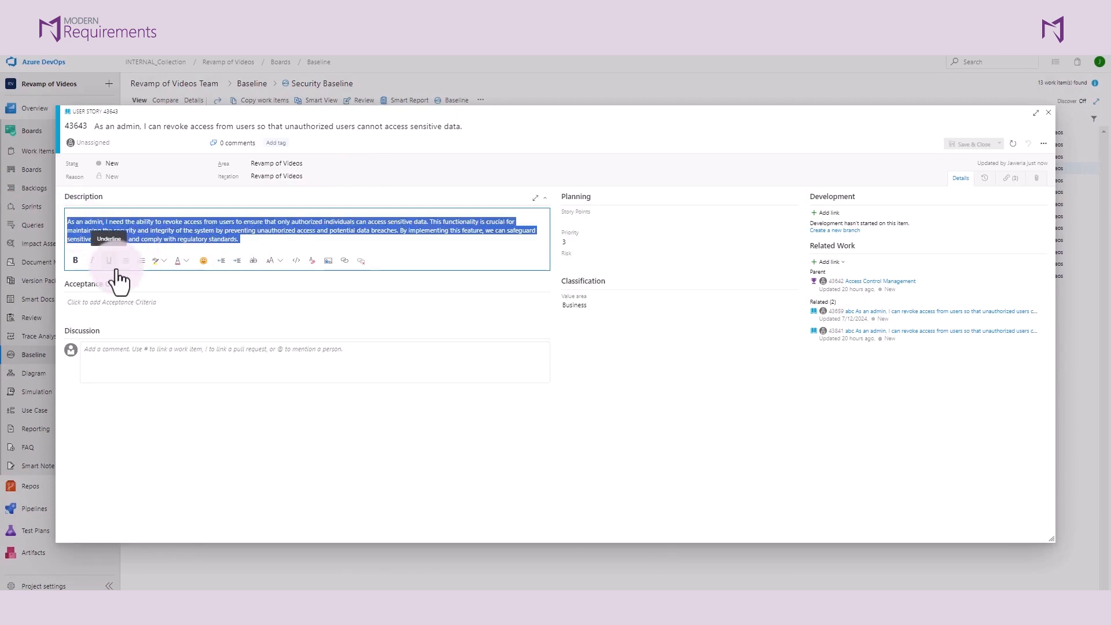
text(Description)
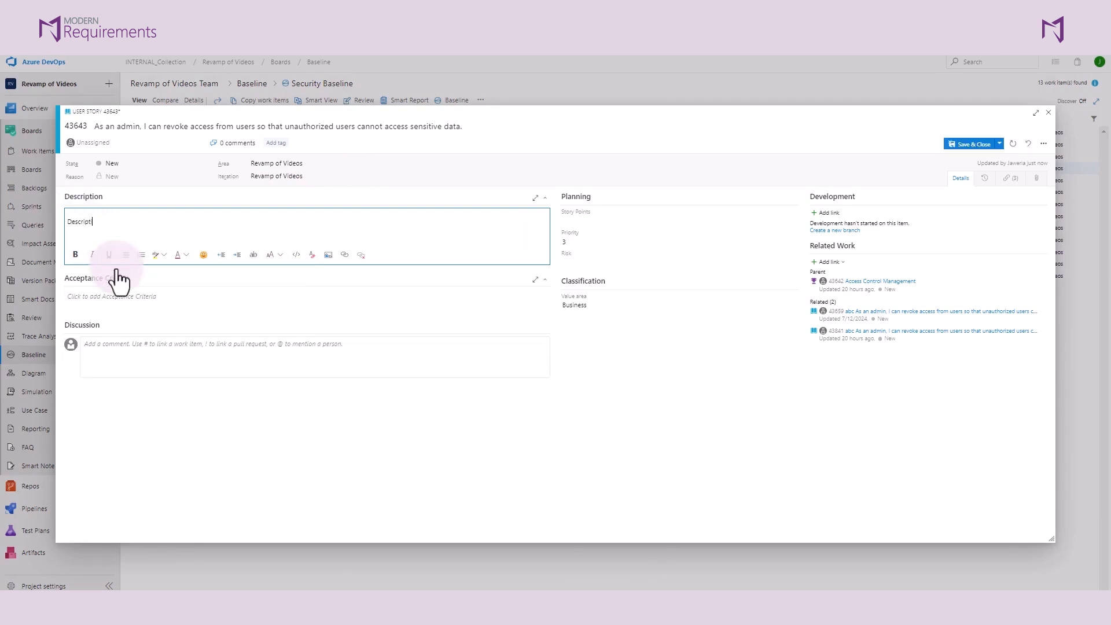
text( 2)
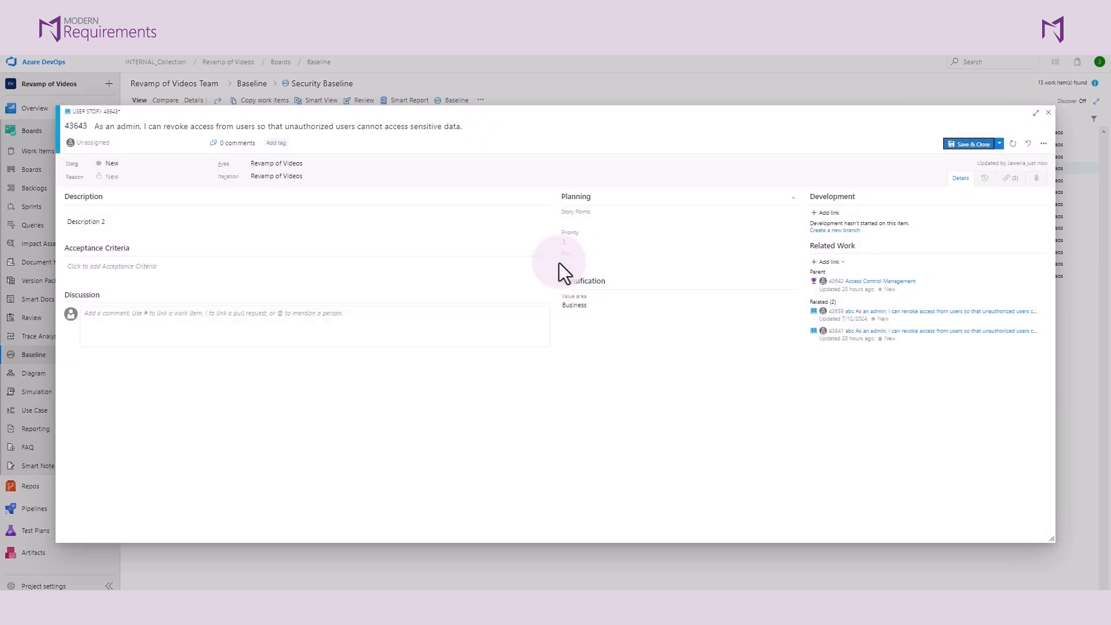
key(Escape)
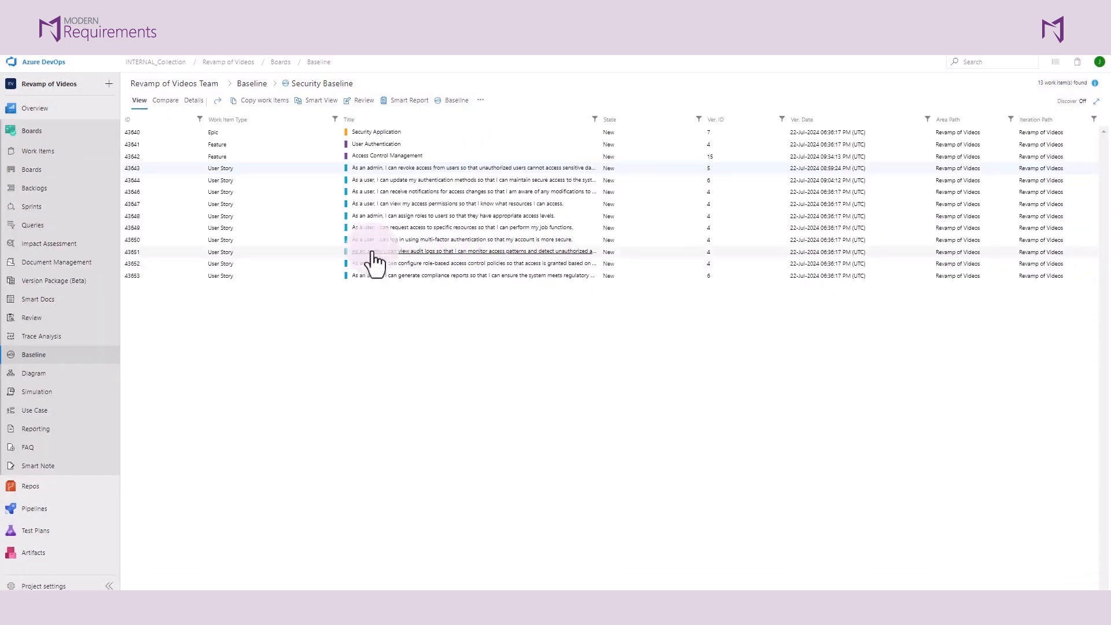
- Merge the work items into the target copied baseline with direction Source to Target and field types All rich text fields
click(201, 101)
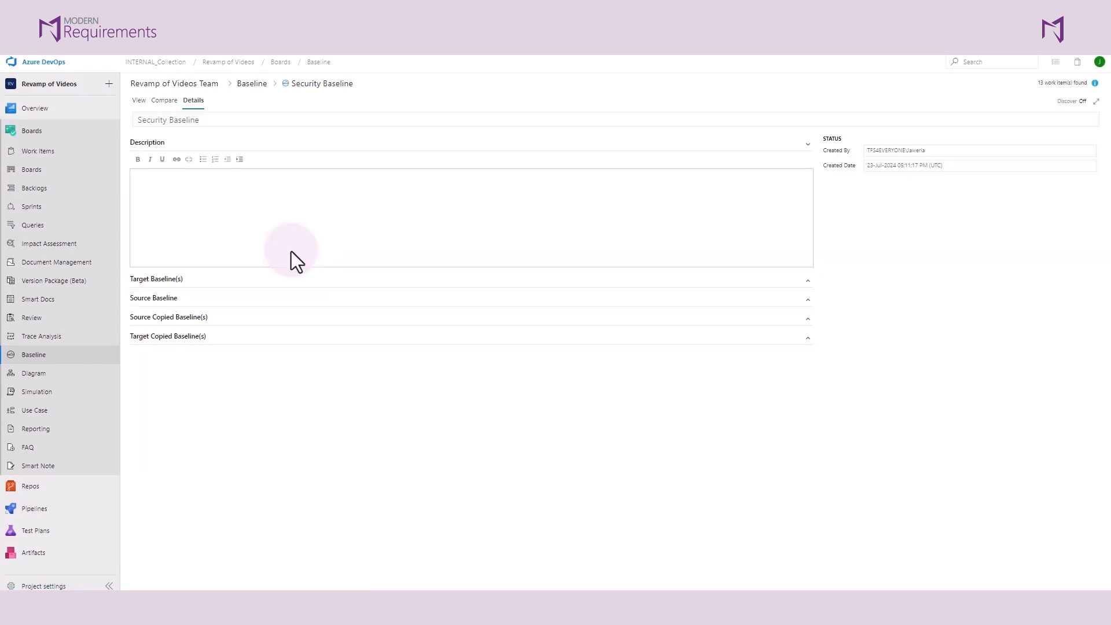
click(284, 341)
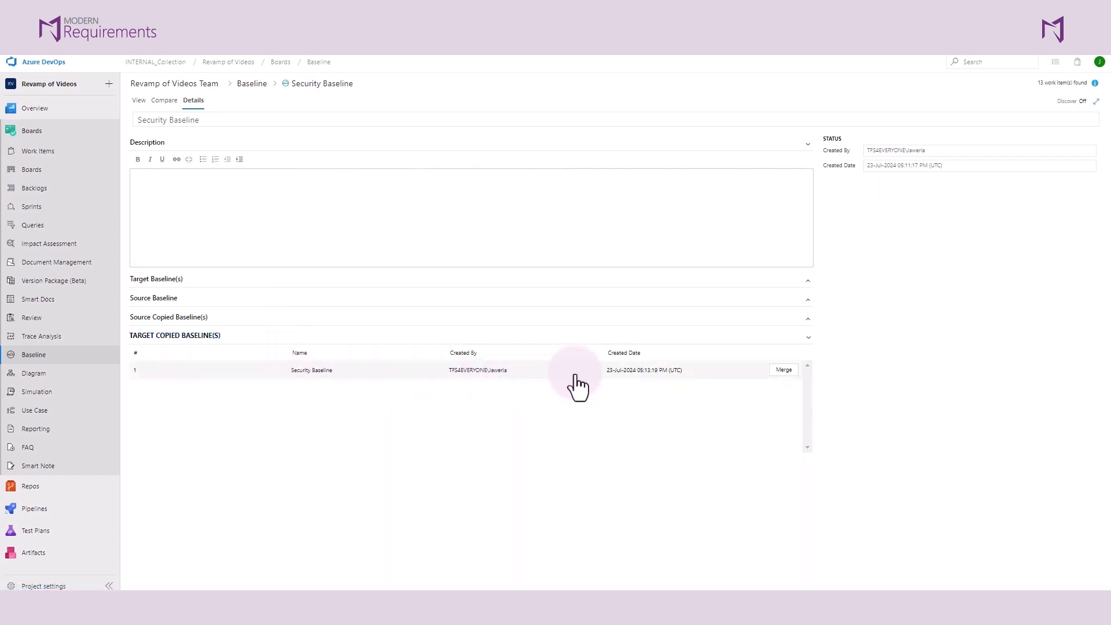
click(775, 373)
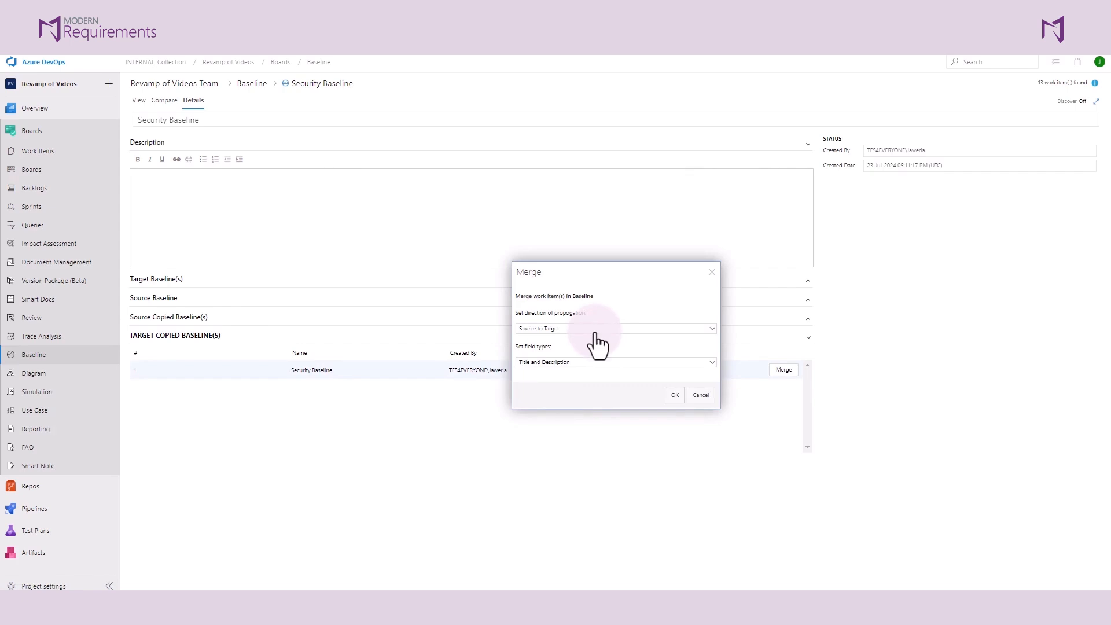
click(596, 329)
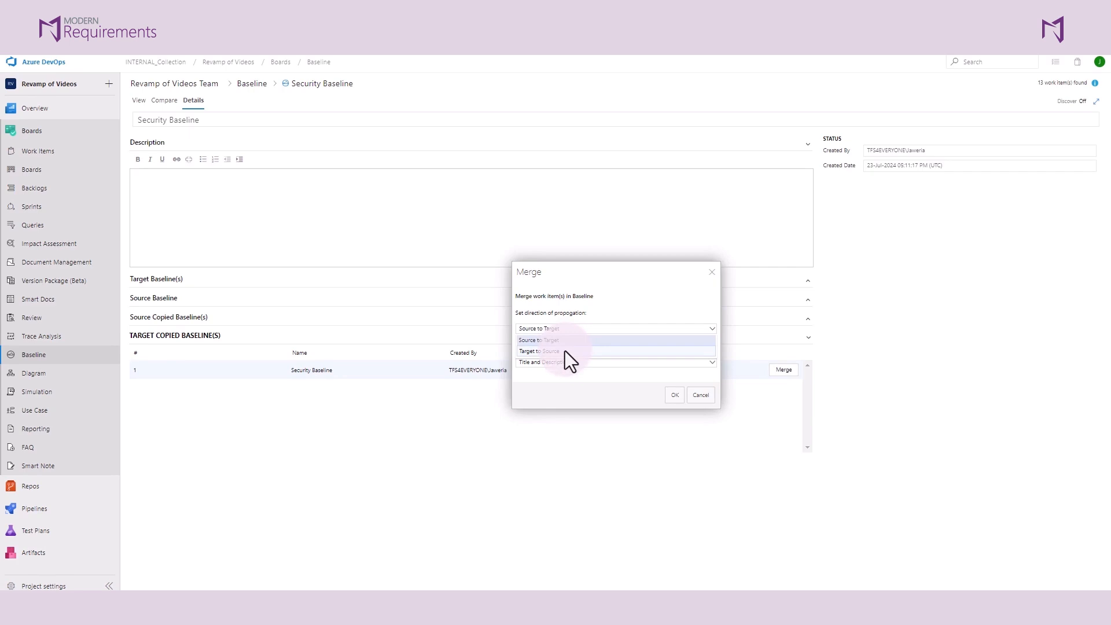
click(565, 351)
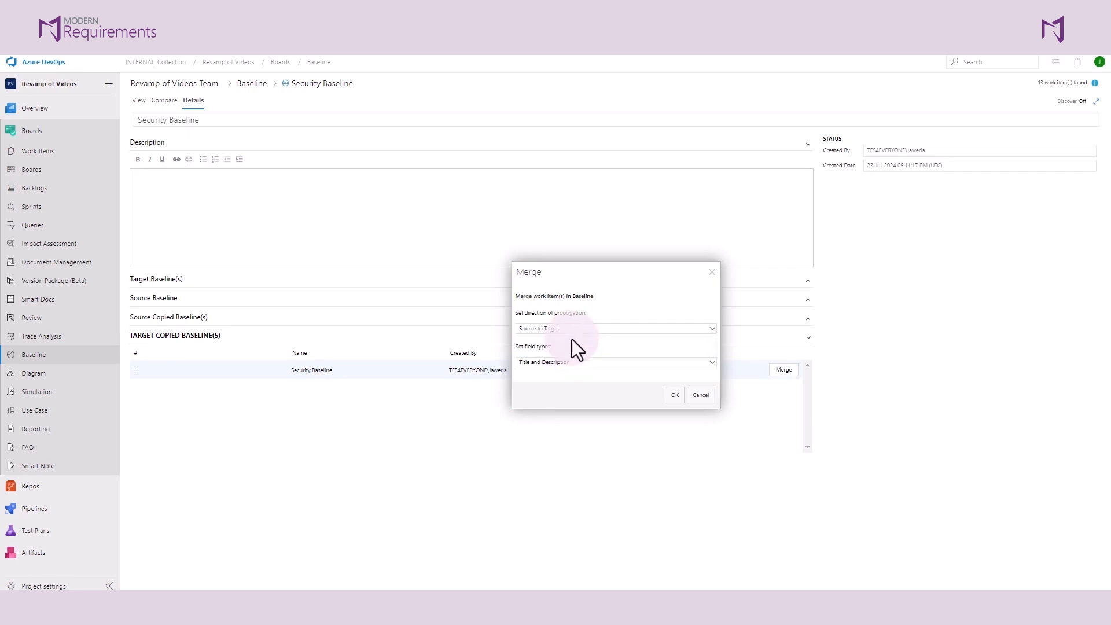
click(569, 363)
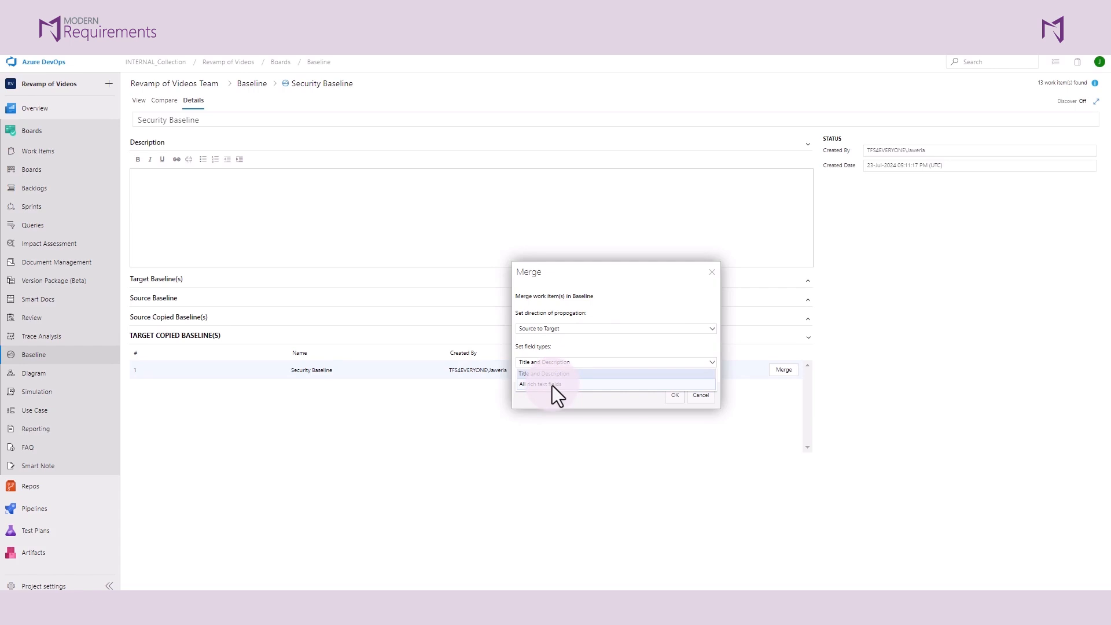
click(552, 385)
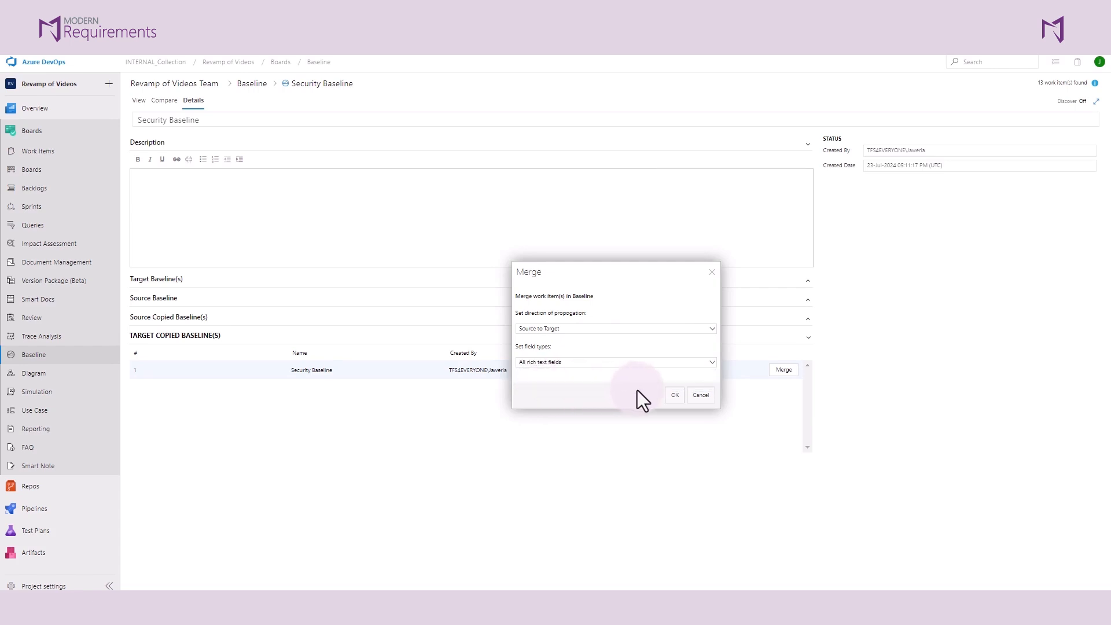
click(675, 399)
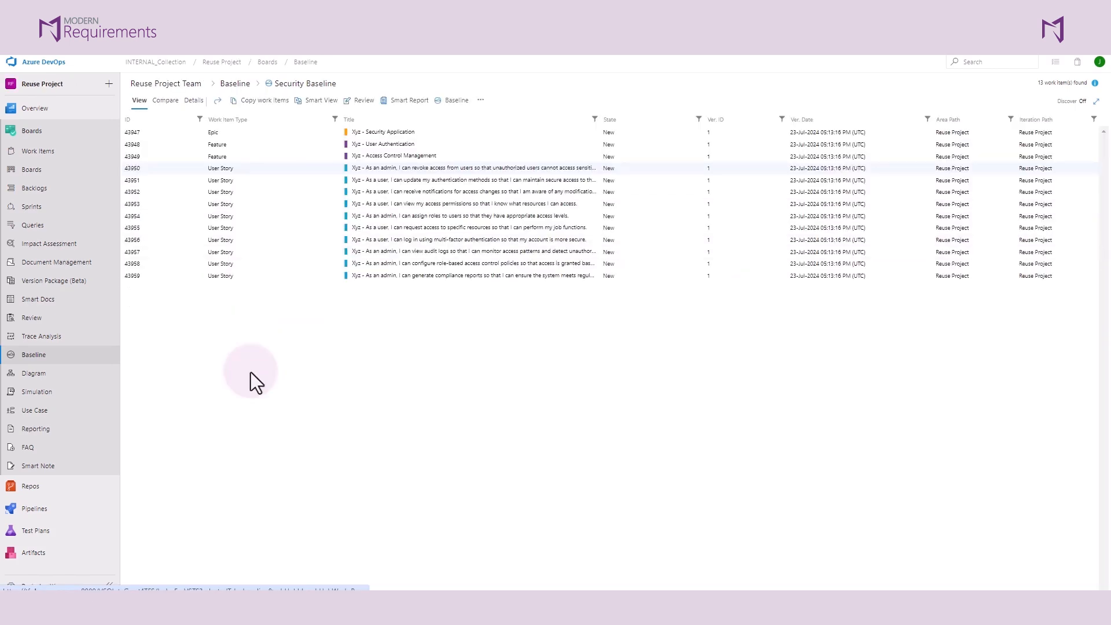
- Check the description of the copied user story about revoking access in Reuse Project, then close it
click(251, 373)
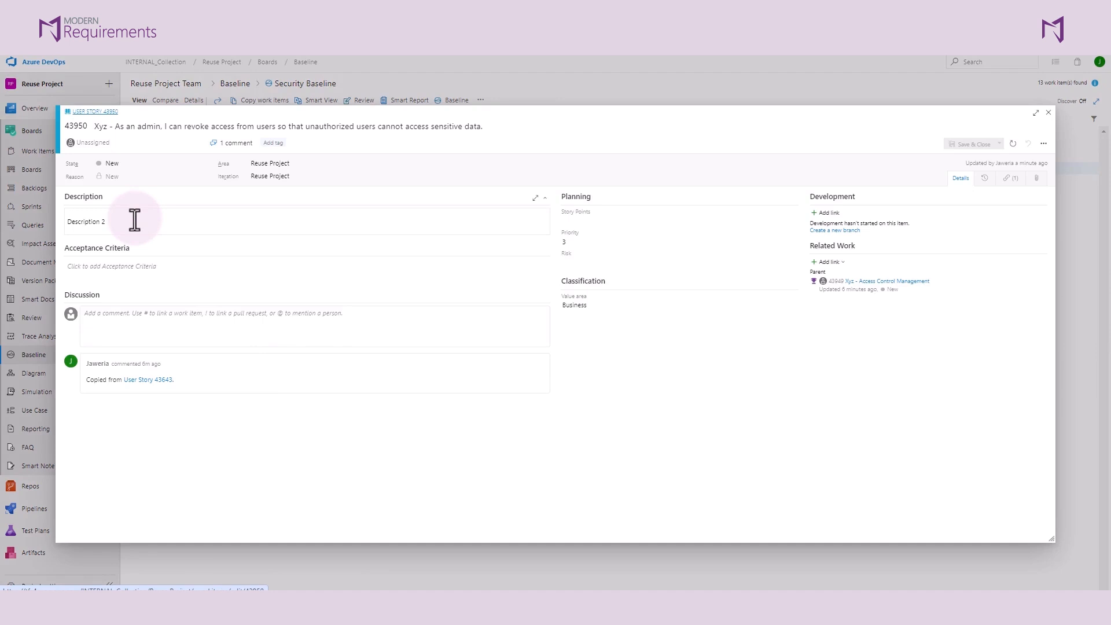
key(Escape)
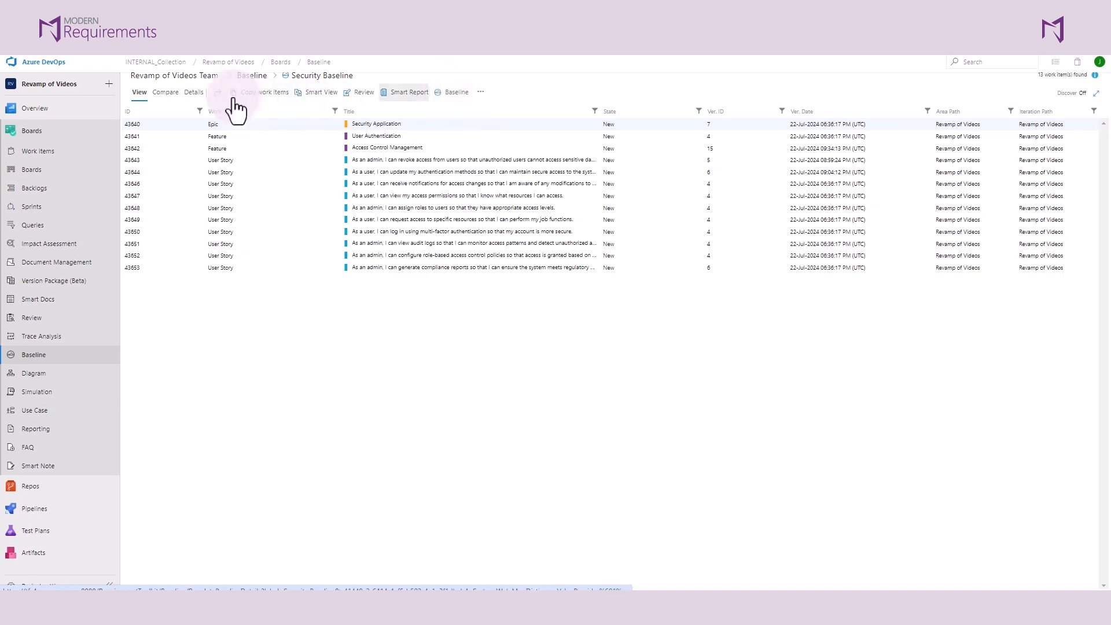
- Open the merge settings for the Security Baseline's target copied baseline and choose Target to Source as the propagation direction
click(200, 94)
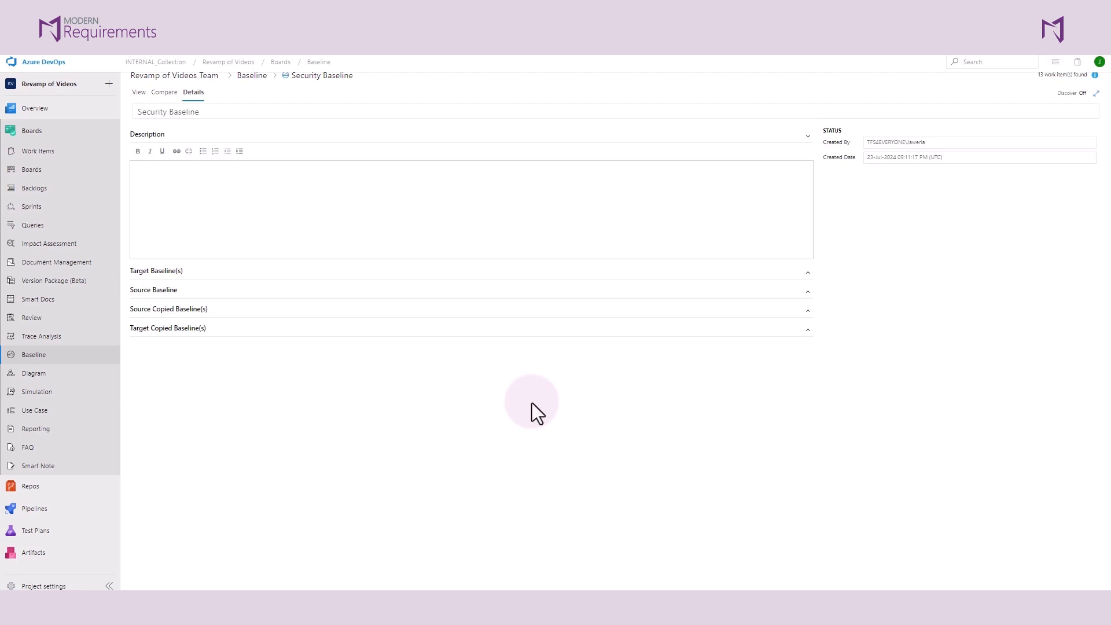
click(526, 334)
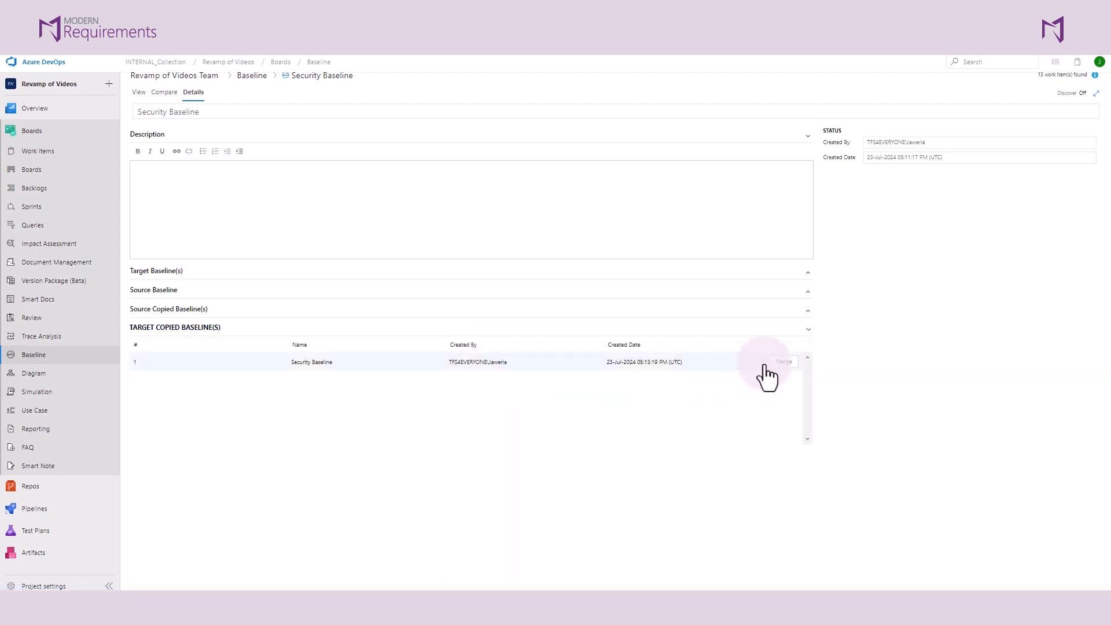
click(784, 362)
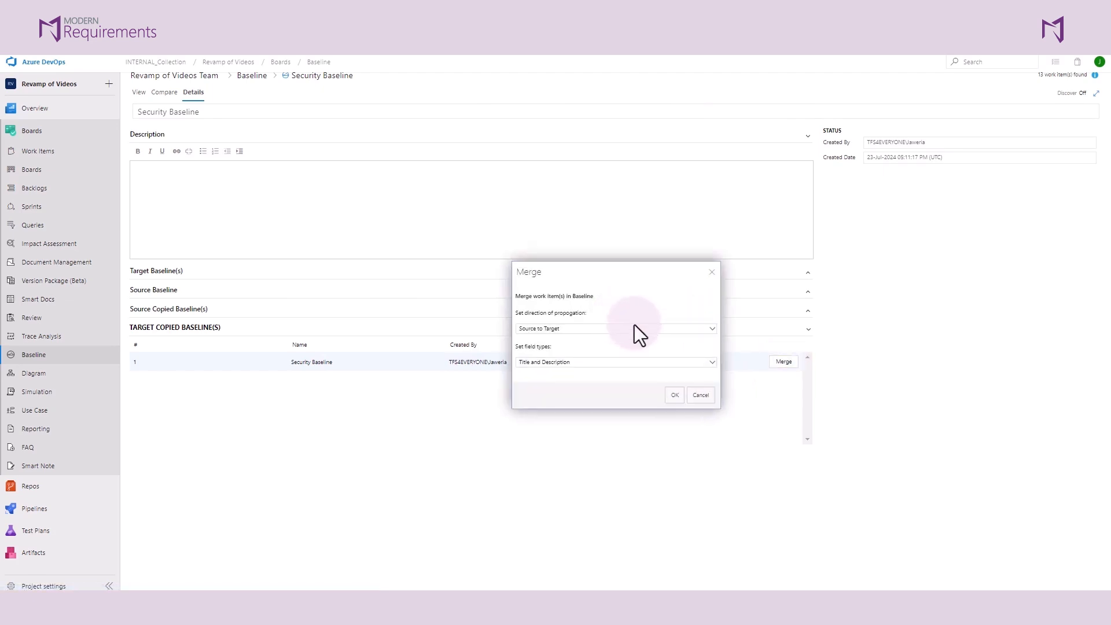
click(634, 328)
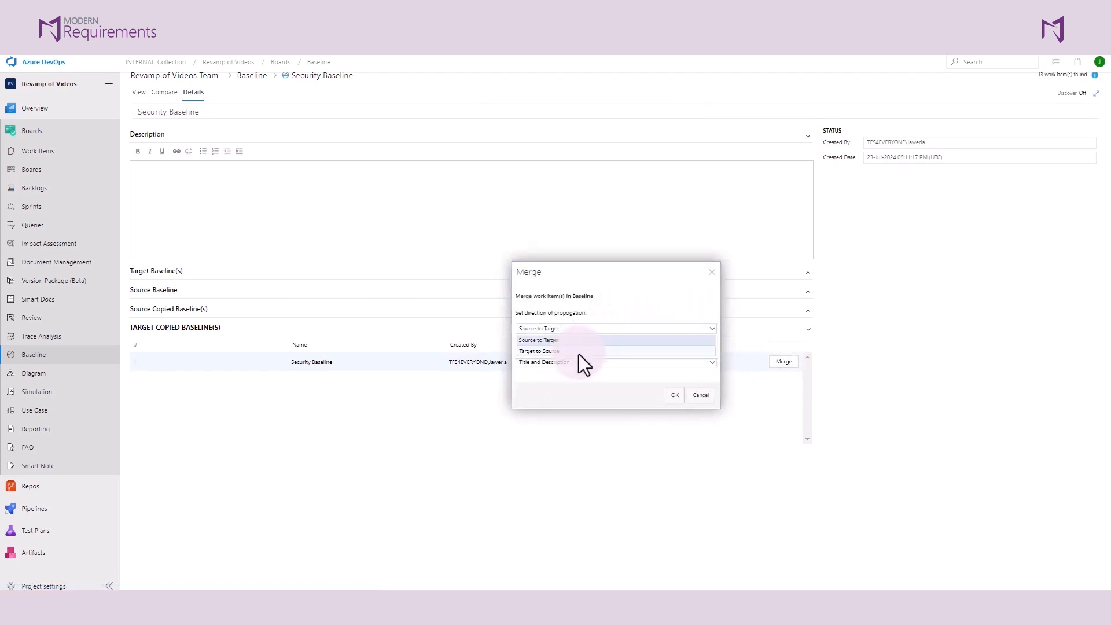
click(579, 352)
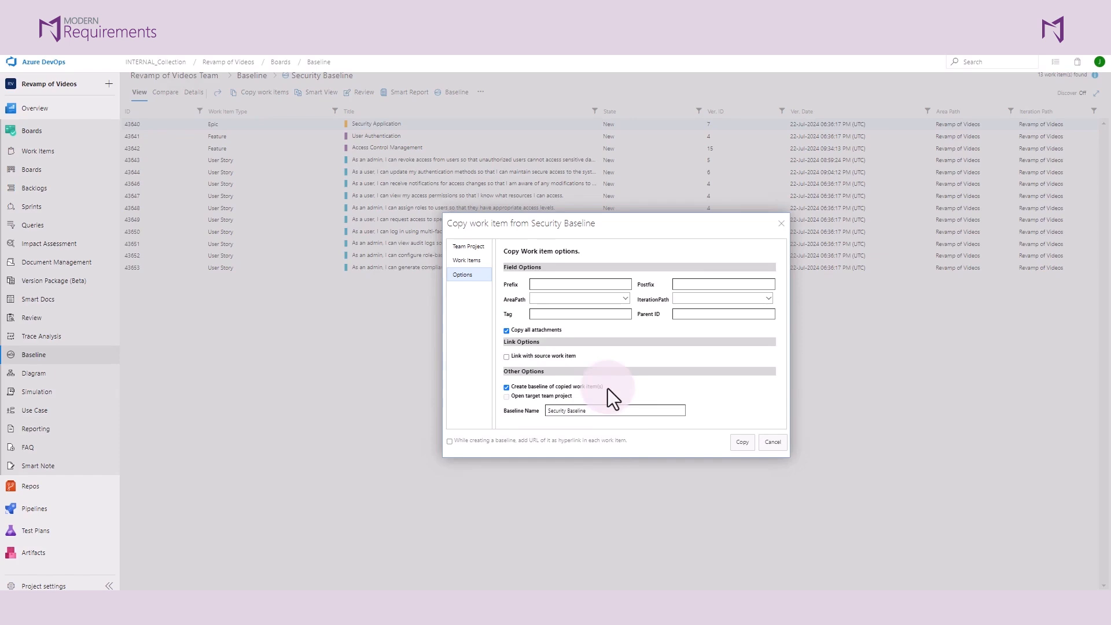
- Cancel copying work items from the Security Baseline
click(772, 443)
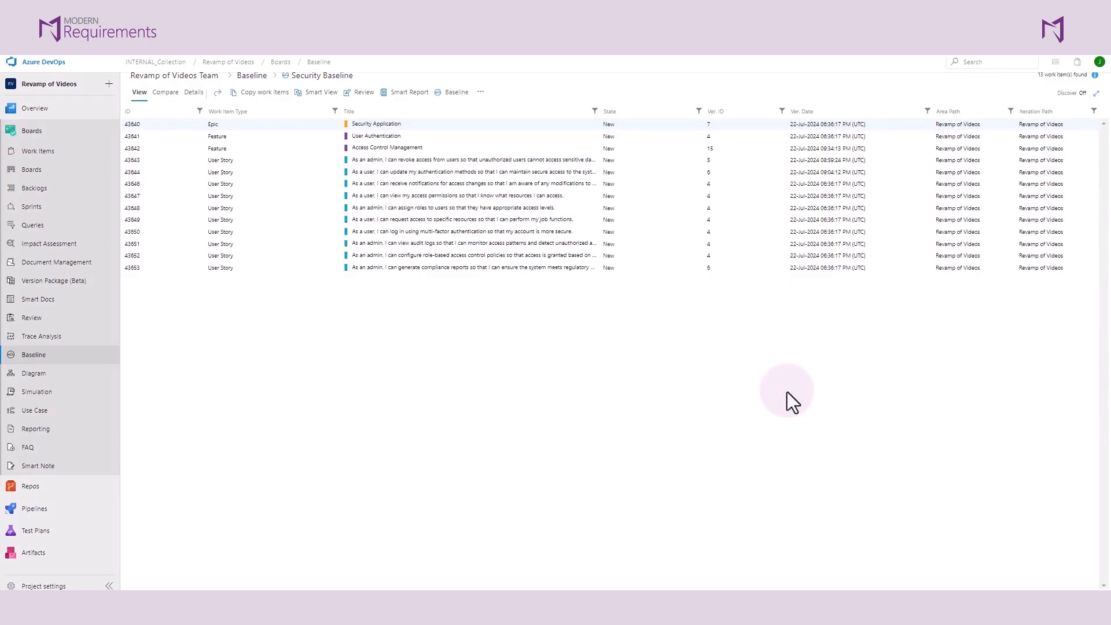